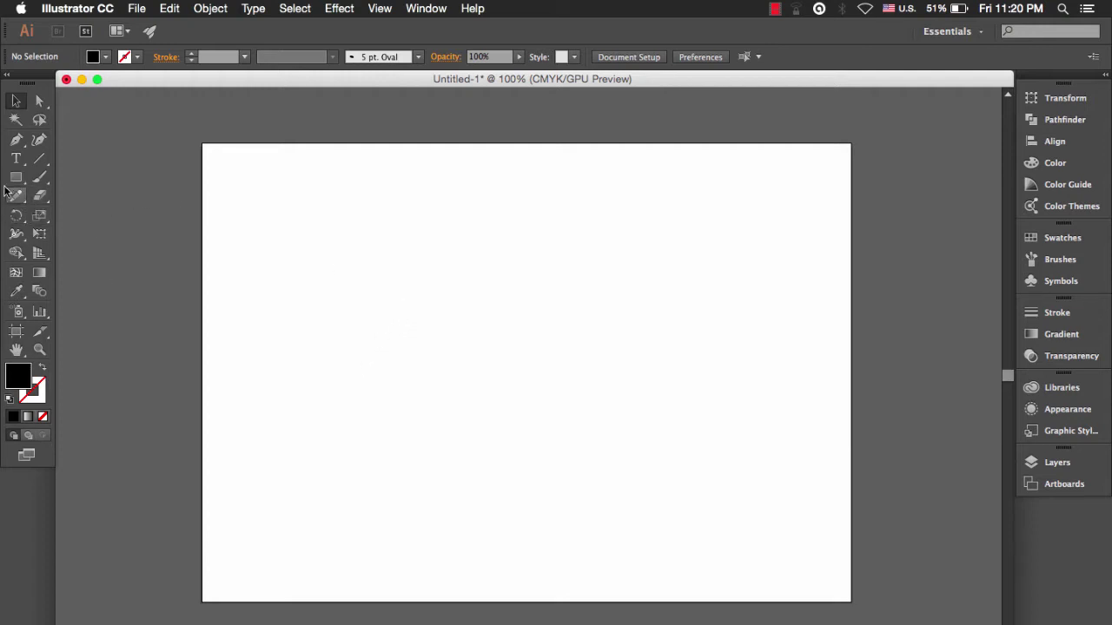
Draw a black circle in the artboard's upper left with the Ellipse Tool, then deselect it.
{"action": "left_click_drag", "start_coordinate": [14, 180], "coordinate": [99, 179]}
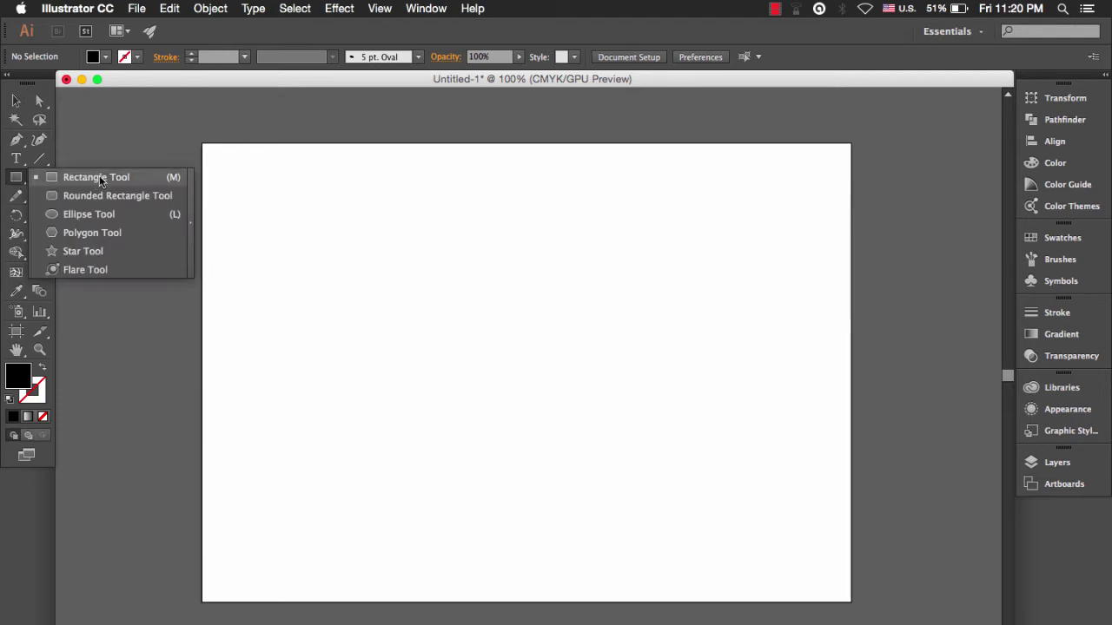
{"action": "left_click_drag", "start_coordinate": [100, 177], "coordinate": [100, 214]}
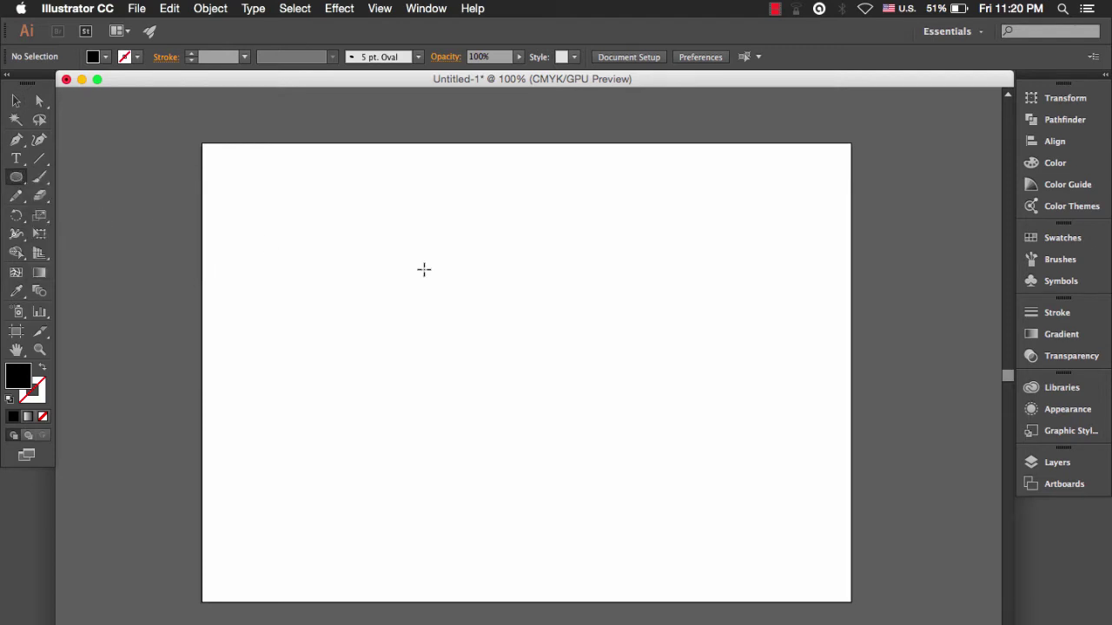
{"action": "left_click_drag", "start_coordinate": [452, 265], "coordinate": [507, 323]}
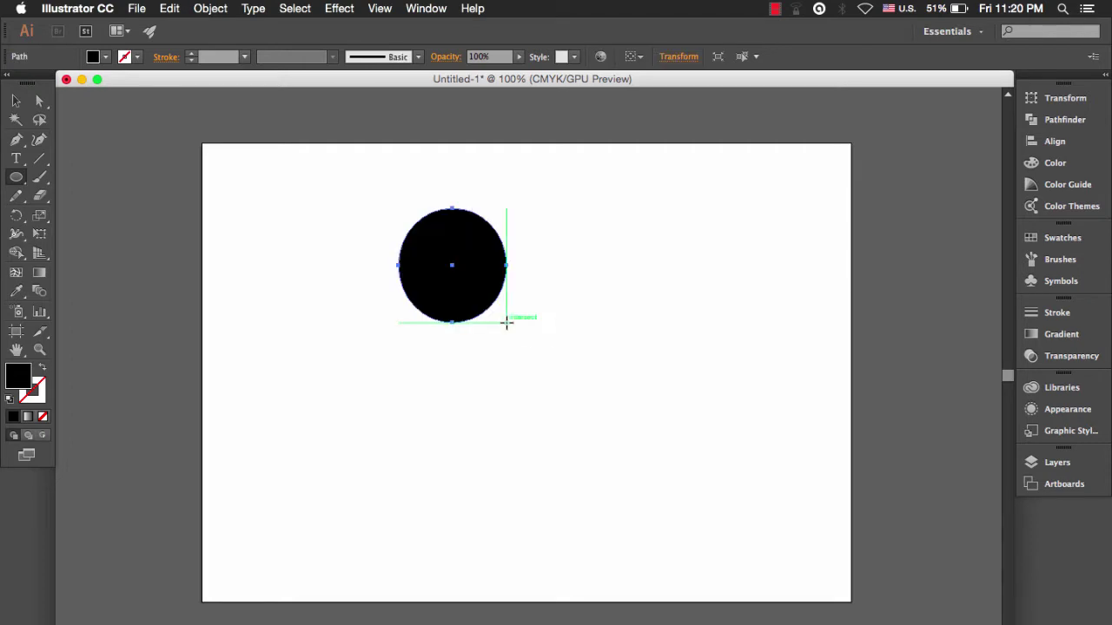
{"action": "left_click", "coordinate": [15, 101]}
{"action": "left_click", "coordinate": [375, 252]}
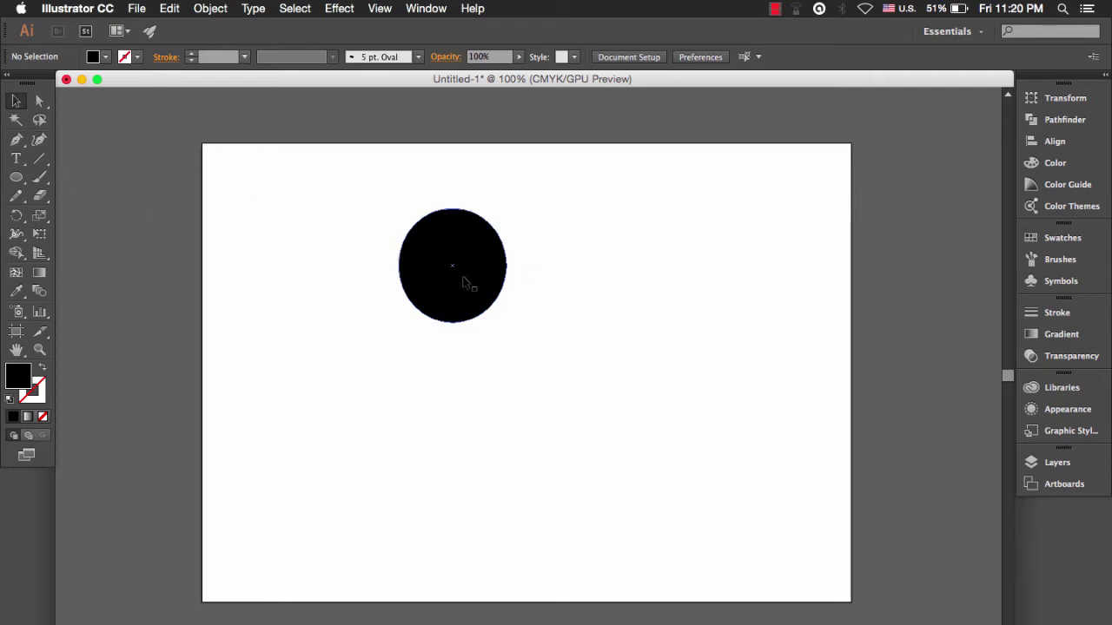
Alt-drag a copy of the circle, then slide the left circle right so they overlap.
{"action": "mouse_move", "coordinate": [463, 278]}
{"action": "left_mouse_down"}
{"action": "mouse_move", "coordinate": [538, 286]}
{"action": "mouse_move", "coordinate": [417, 291]}
{"action": "left_mouse_up"}
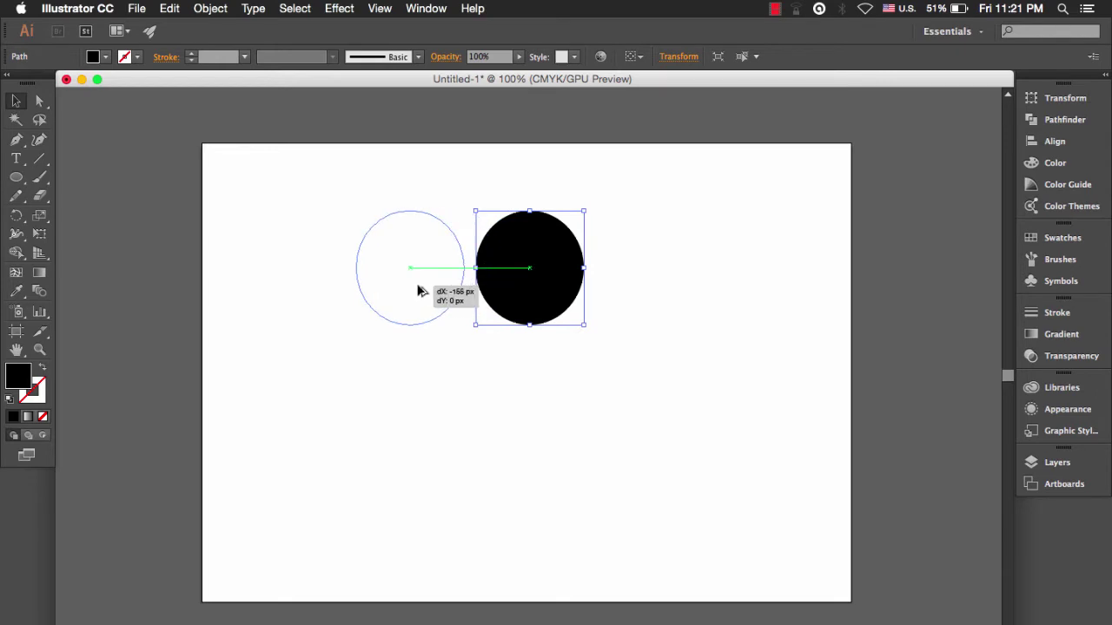
{"action": "left_click", "coordinate": [443, 356]}
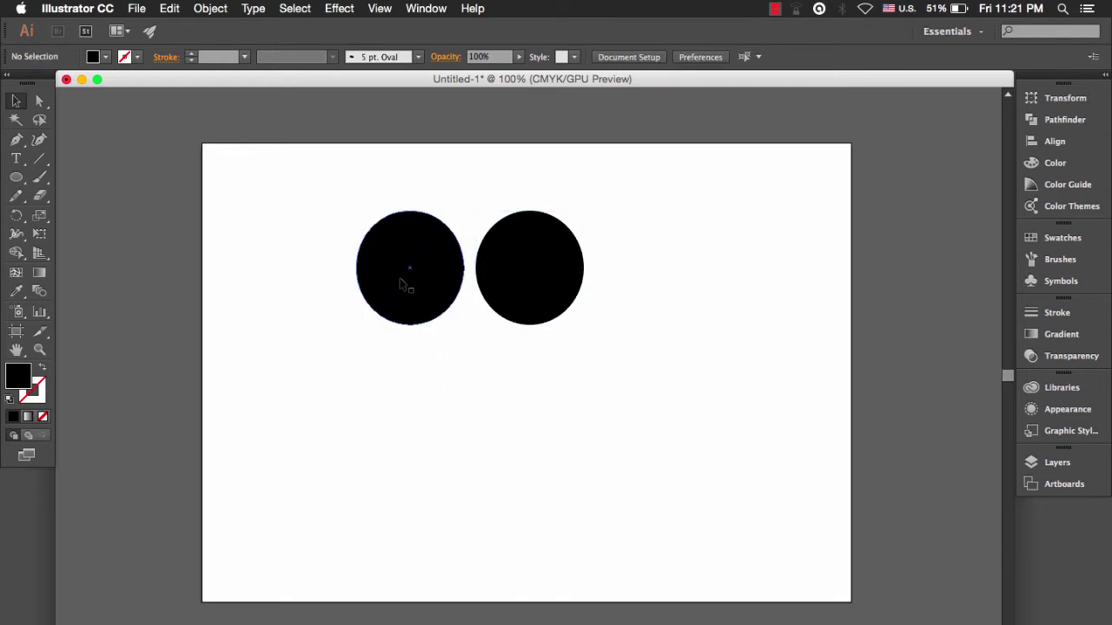
{"action": "left_click_drag", "start_coordinate": [402, 284], "coordinate": [443, 287]}
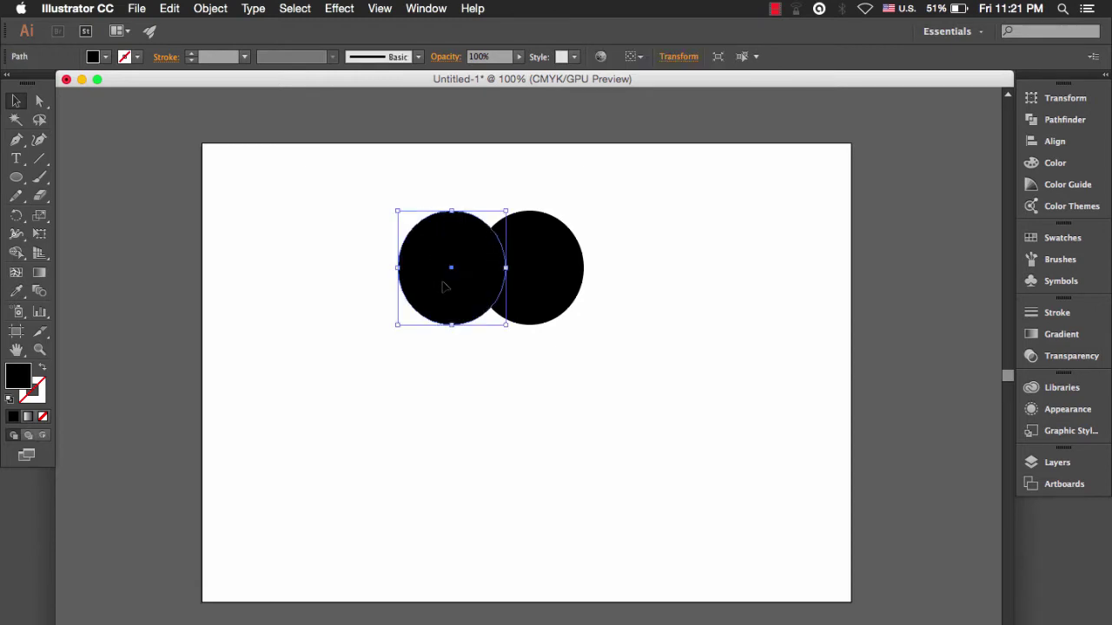
{"action": "left_click", "coordinate": [492, 407]}
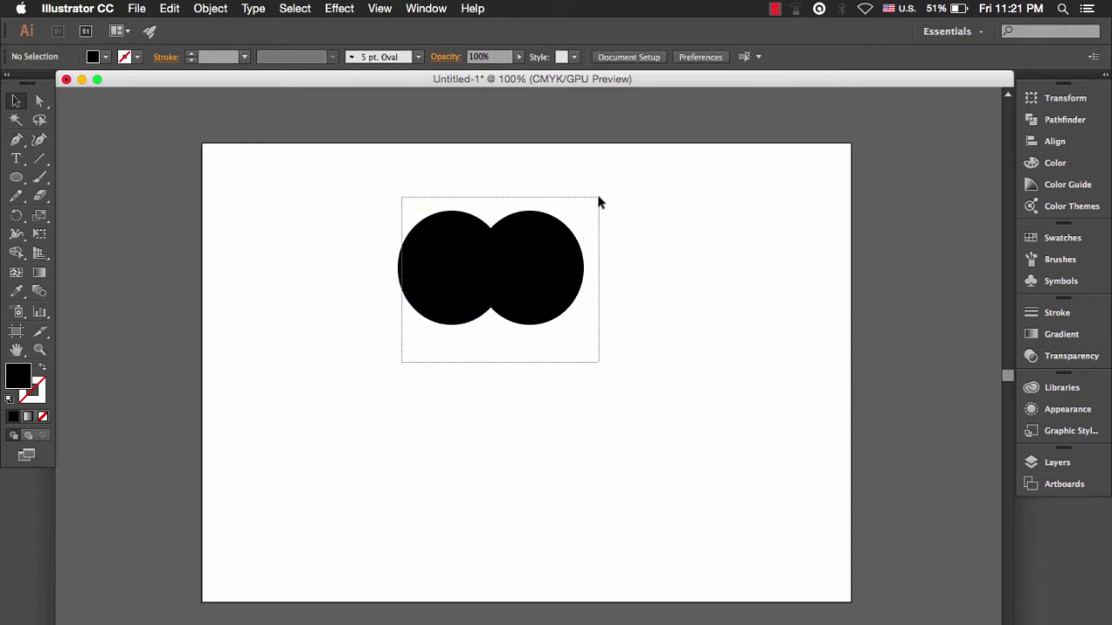
Marquee-select both overlapping circles and switch to the Shape Builder Tool.
{"action": "left_click_drag", "start_coordinate": [489, 325], "coordinate": [599, 199]}
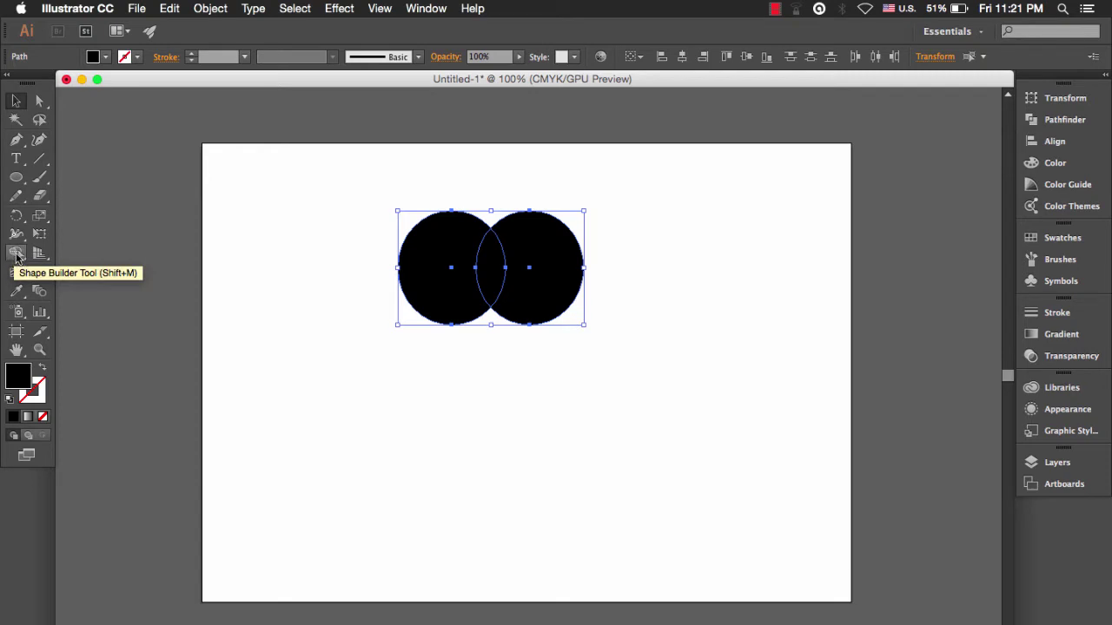
{"action": "left_click", "coordinate": [16, 252]}
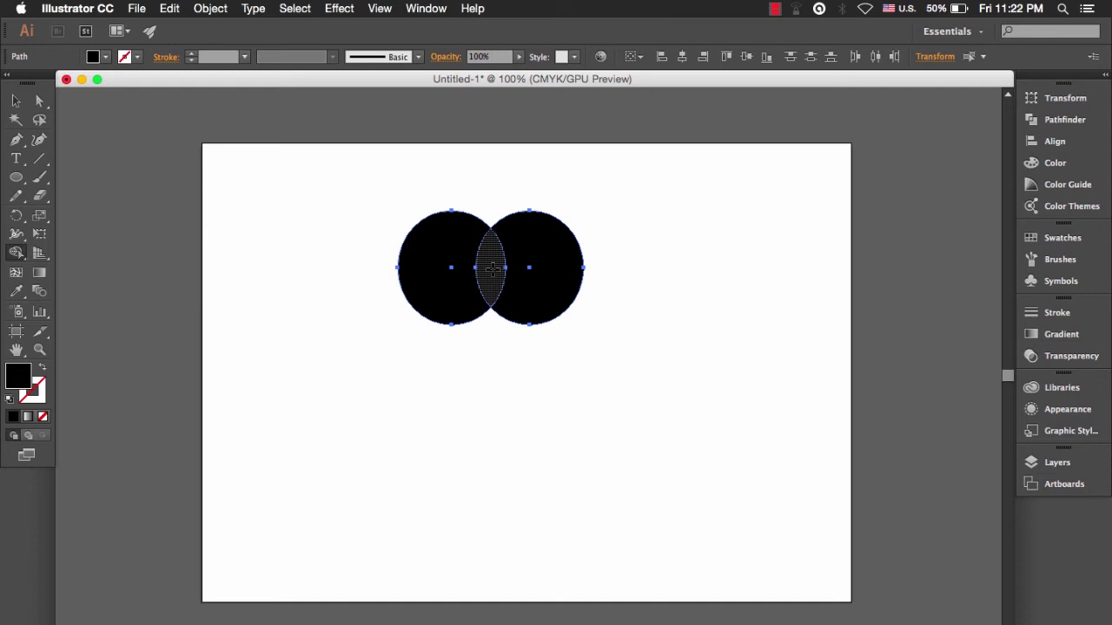
{"action": "left_click", "coordinate": [491, 270], "text": "alt"}
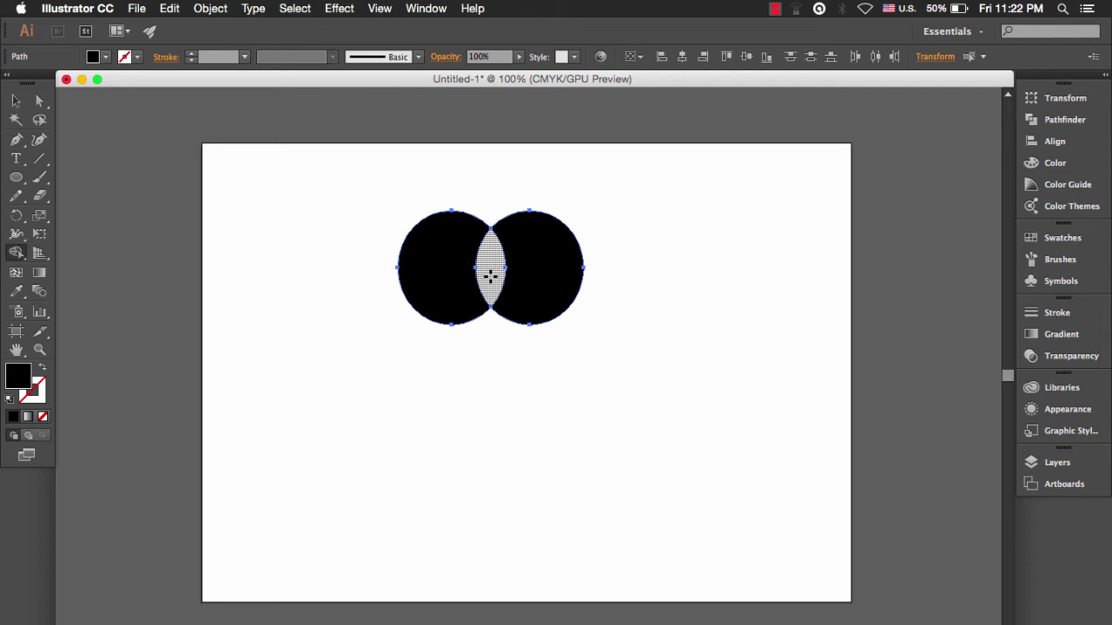
{"action": "left_click", "coordinate": [490, 276]}
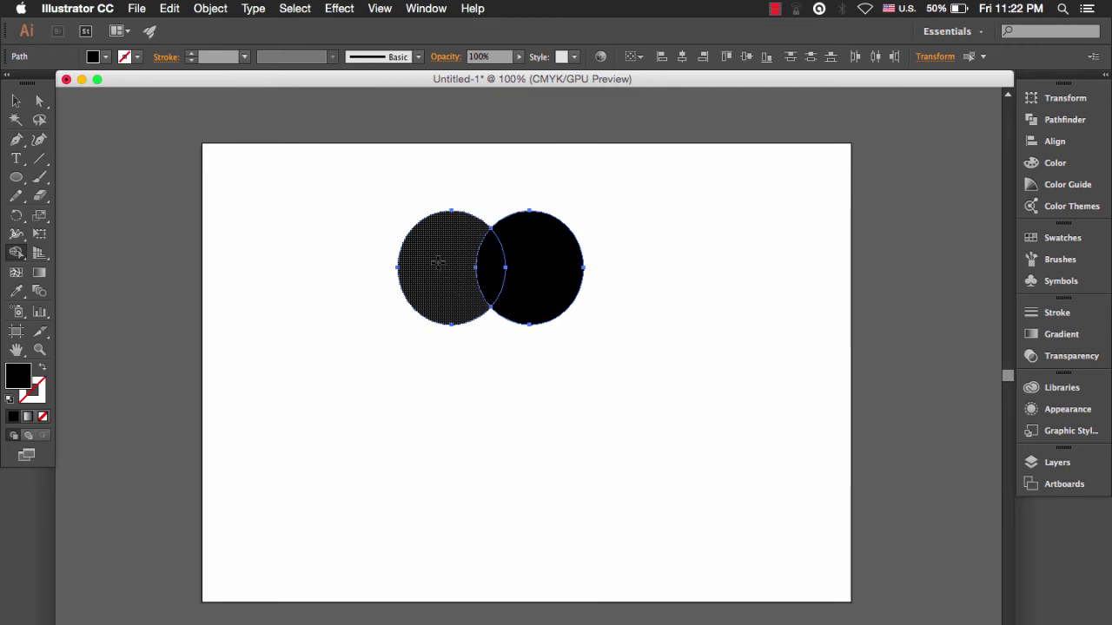
{"action": "left_click", "coordinate": [437, 262], "text": "alt"}
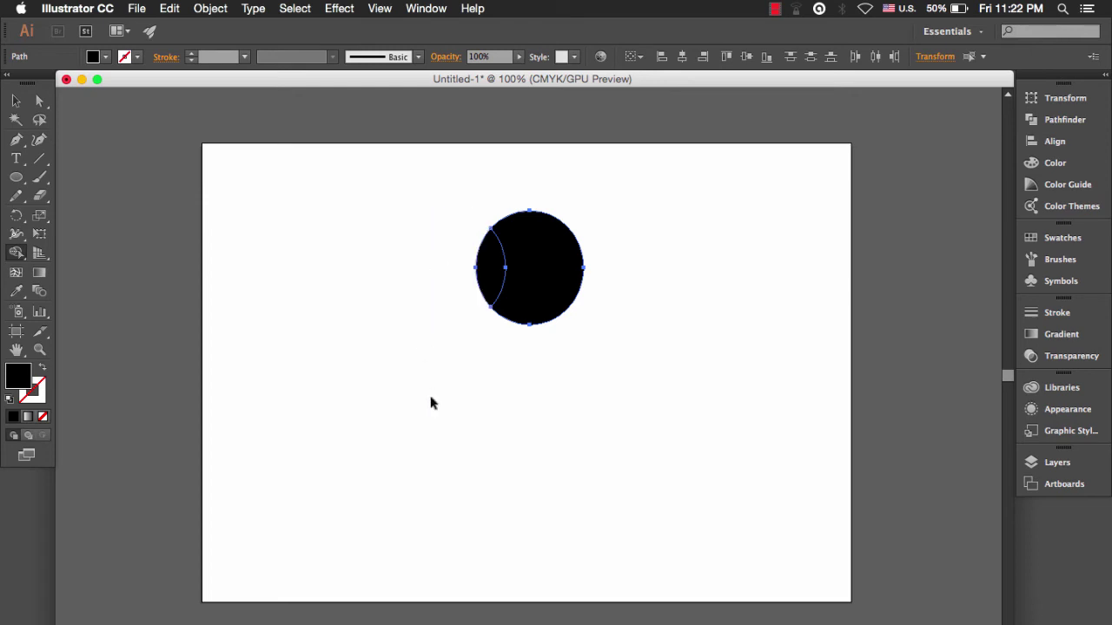
{"action": "key", "text": "super+z"}
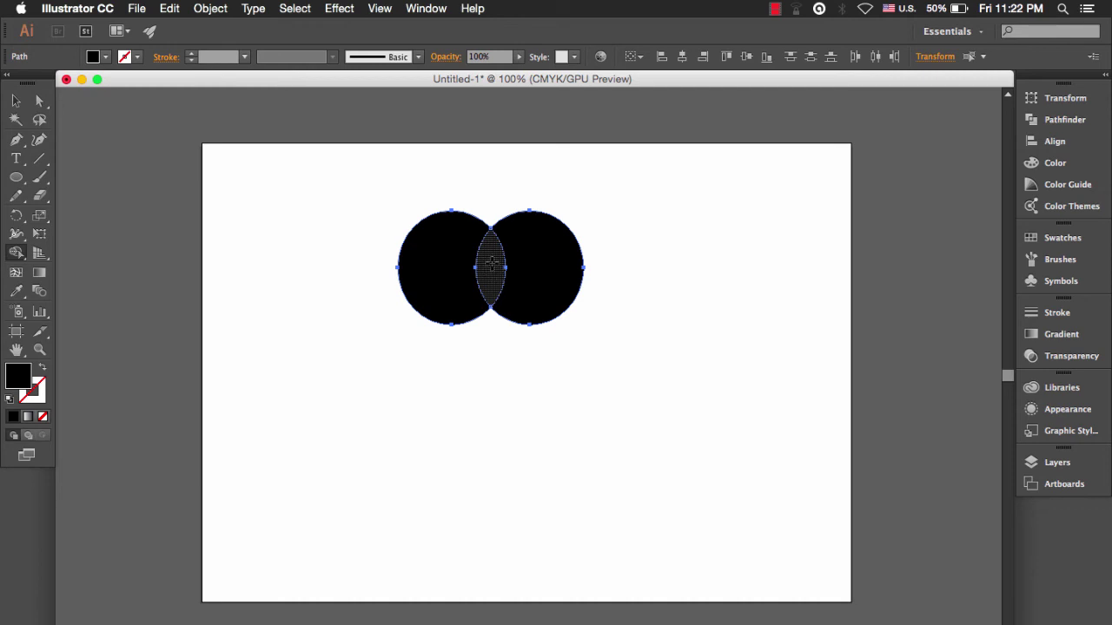
Drag from the overlapping lens into the right circle to merge that region.
{"action": "left_click_drag", "start_coordinate": [491, 261], "coordinate": [521, 262]}
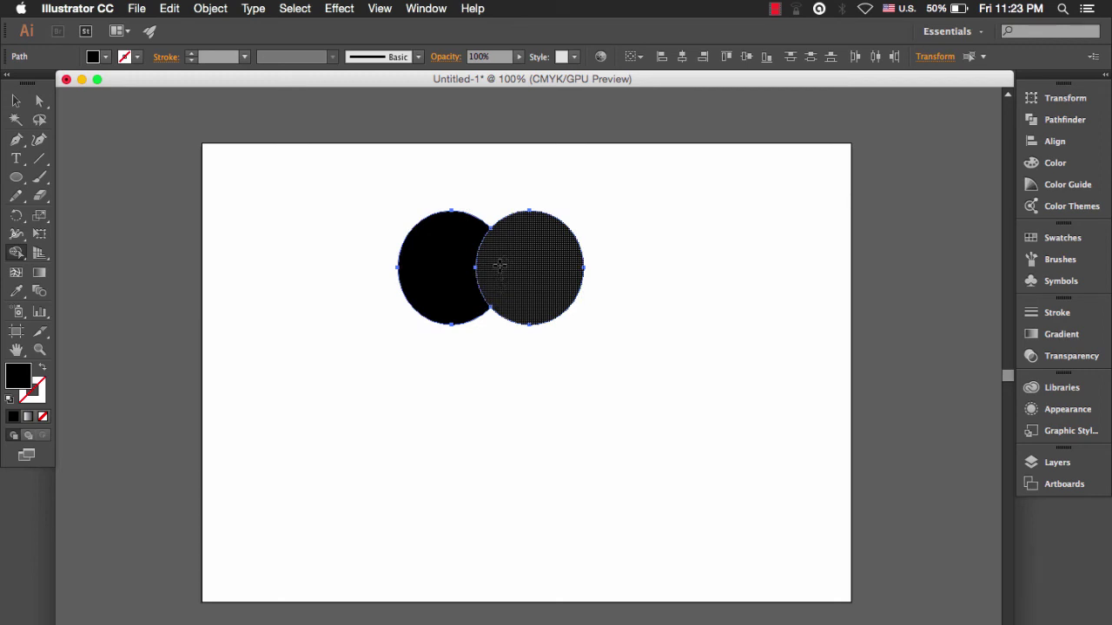
Drag from the right circle across into the left one to unite both circles.
{"action": "left_click_drag", "start_coordinate": [499, 265], "coordinate": [392, 270]}
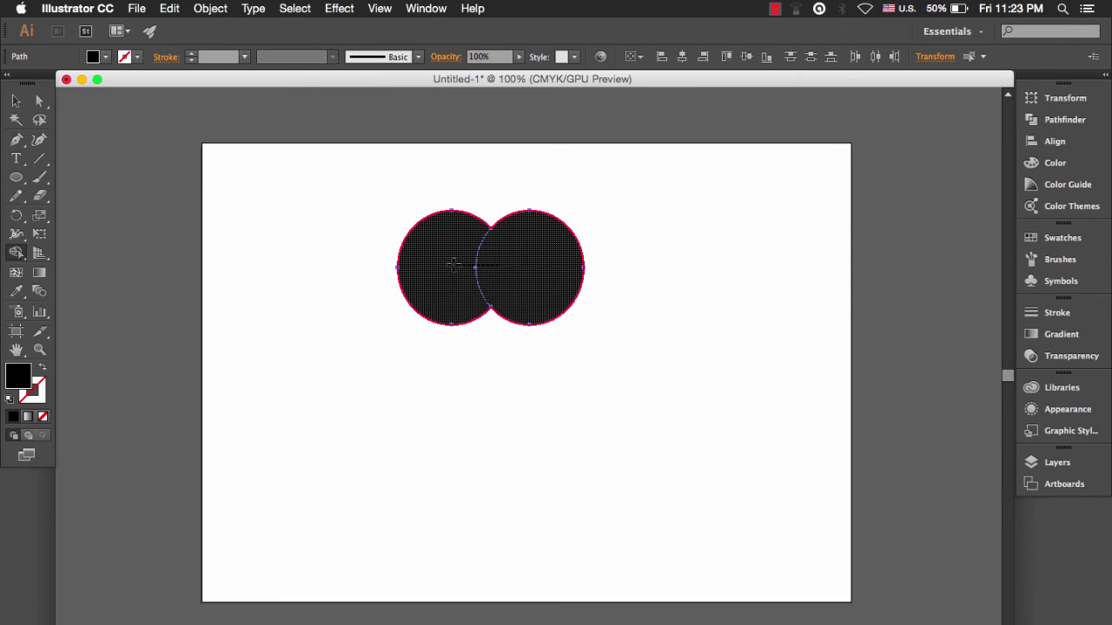